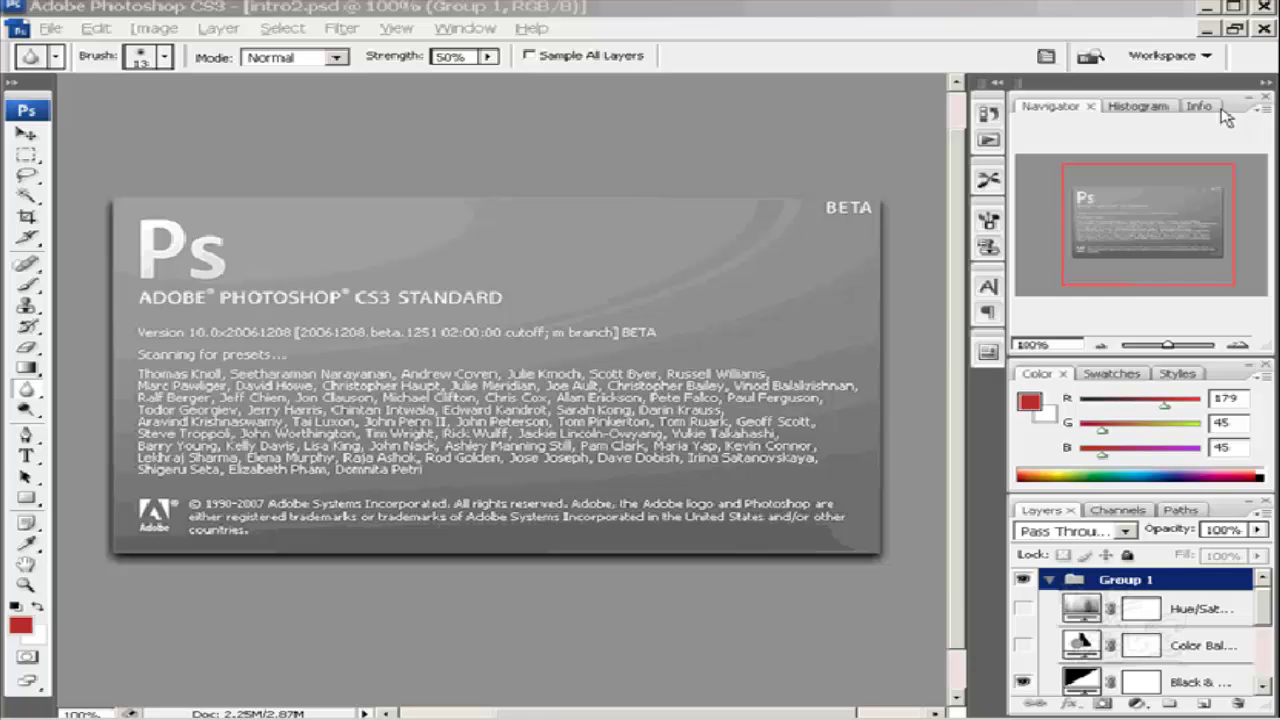
Step: Expand the icon dock into full History, Tool Presets, Brushes and Character panels
{"action": "left_click", "coordinate": [996, 84]}
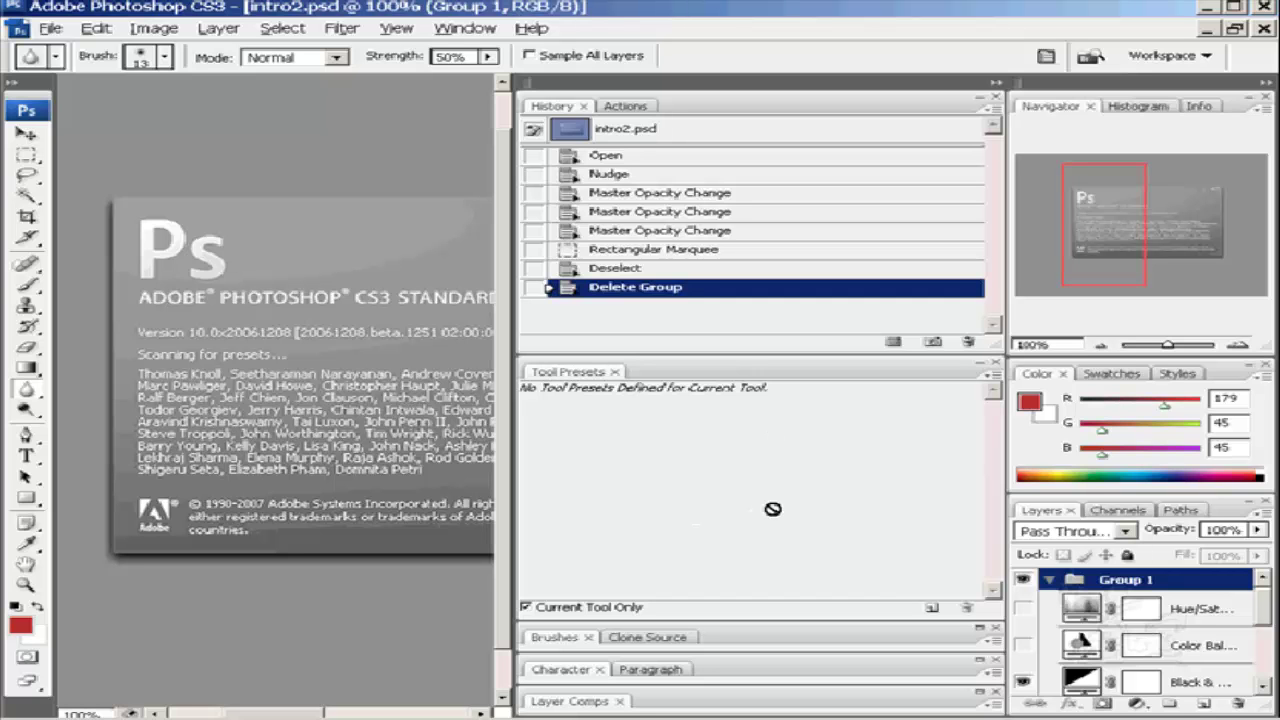
Step: Collapse the History column to icons, minimize and restore Navigator, and pick up the Histogram tab
{"action": "left_click", "coordinate": [995, 87]}
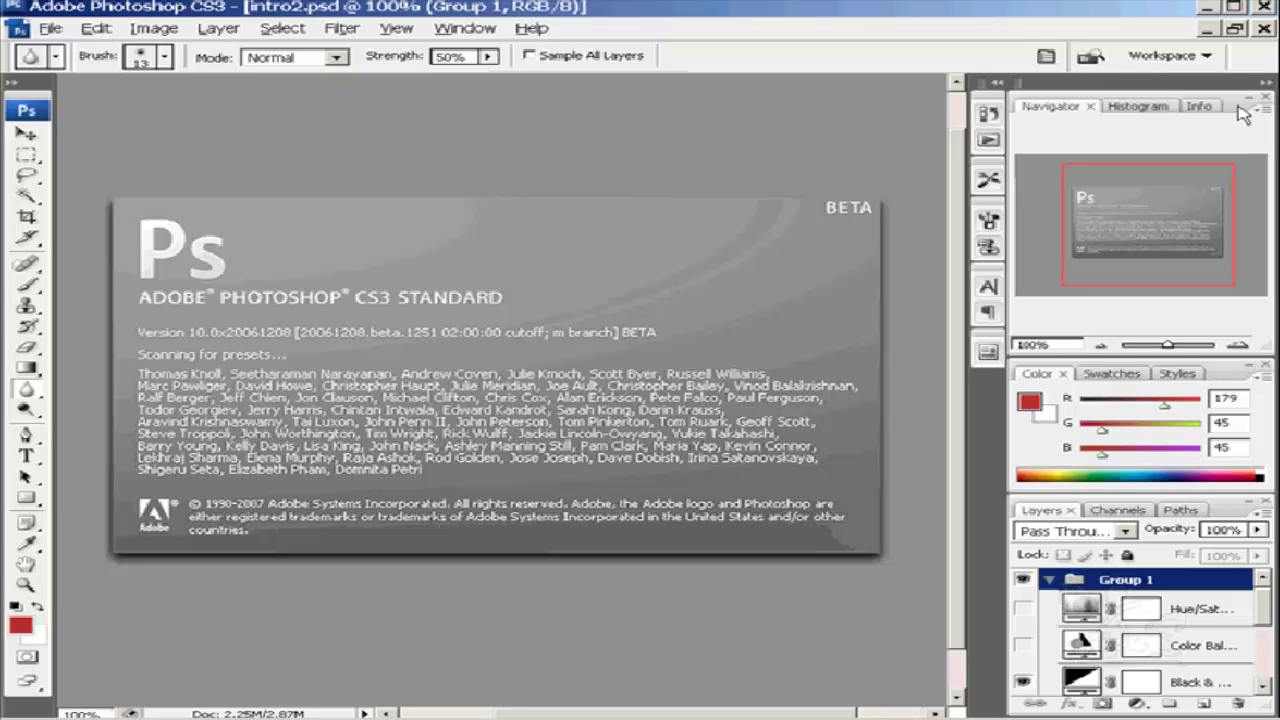
{"action": "left_click", "coordinate": [1248, 102]}
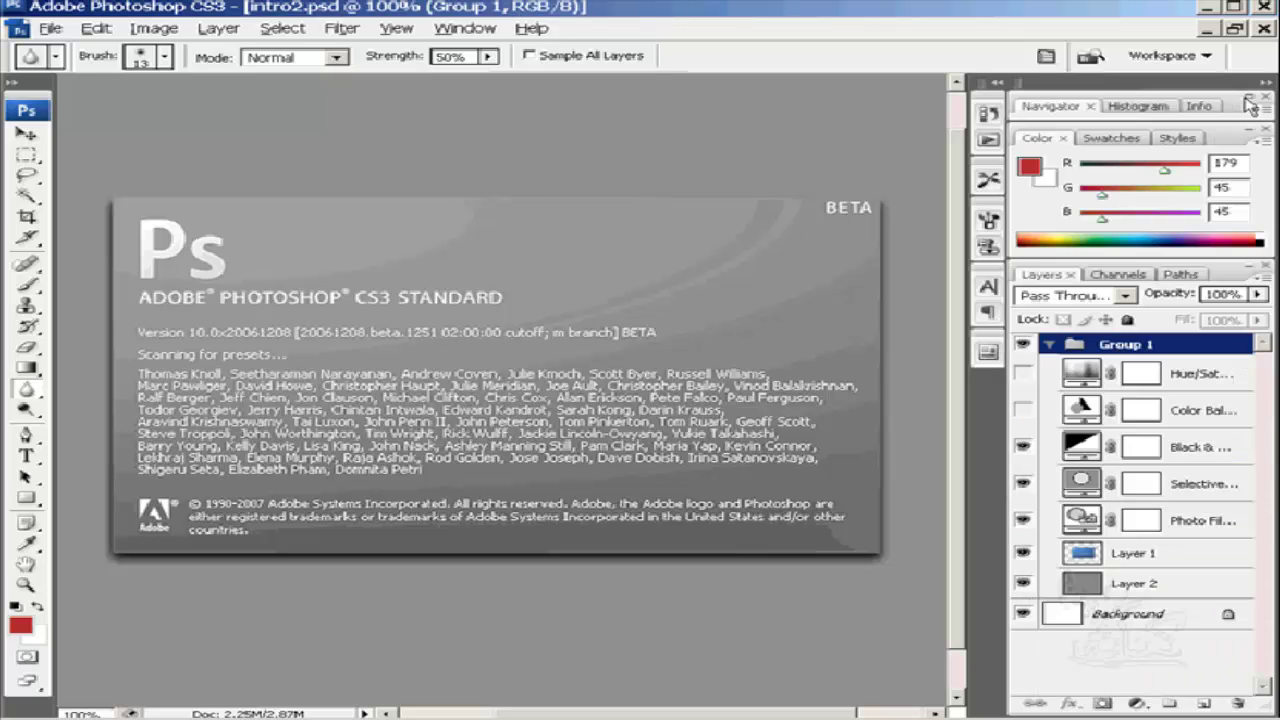
{"action": "left_click", "coordinate": [1248, 102]}
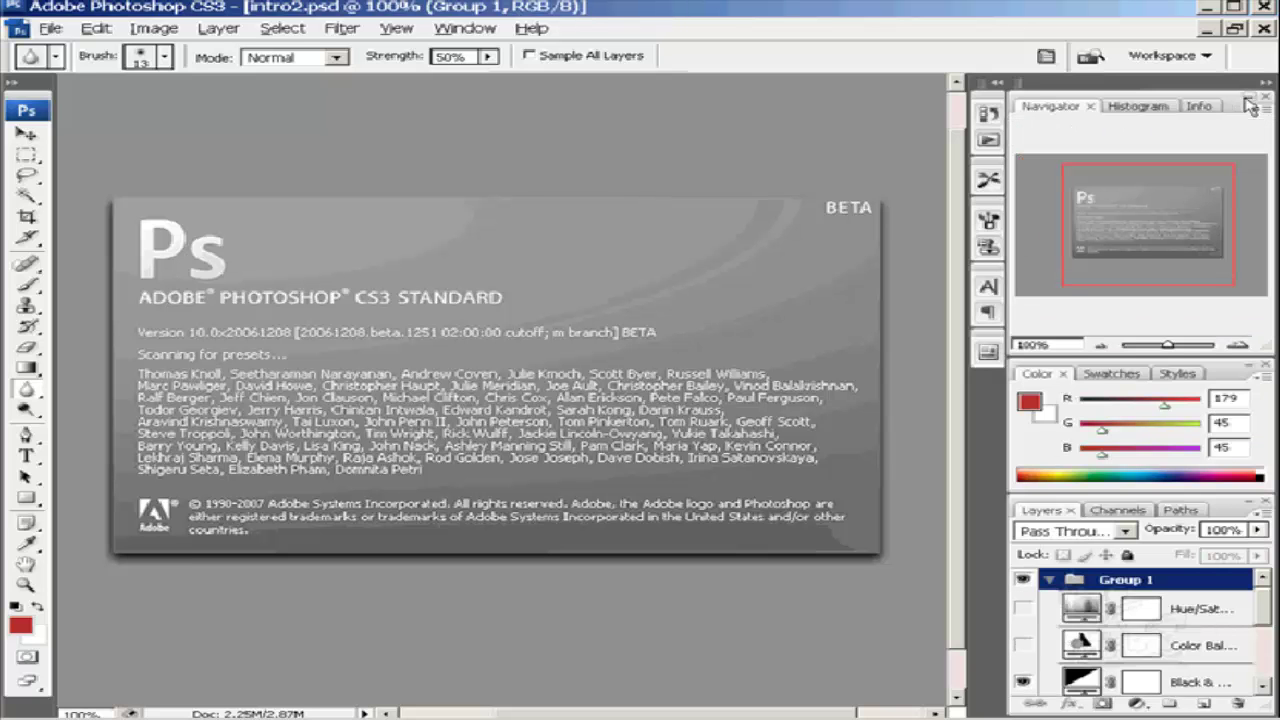
{"action": "left_click", "coordinate": [1137, 110]}
Step: Shuffle the Histogram, Navigator and Info tabs, previewing each, ending in Navigator, Info, Histogram order
{"action": "left_click_drag", "start_coordinate": [1130, 112], "coordinate": [1050, 112]}
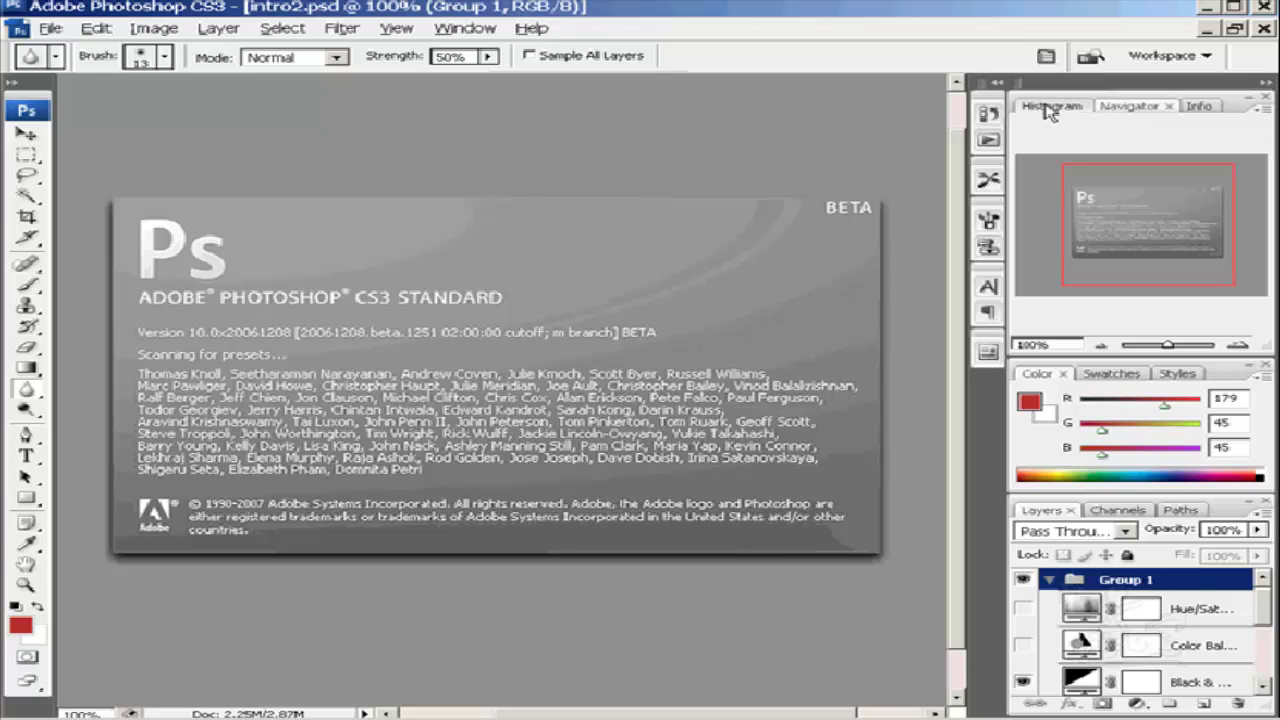
{"action": "left_click", "coordinate": [1048, 112]}
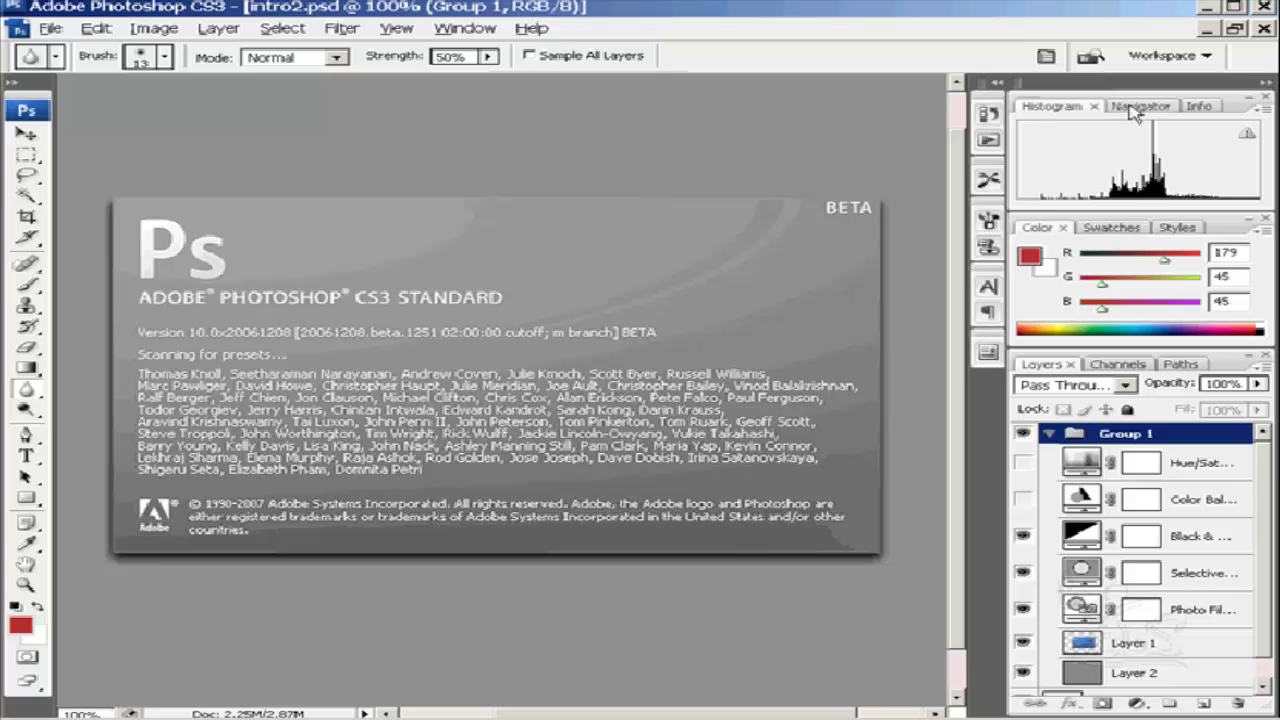
{"action": "left_click_drag", "start_coordinate": [1133, 112], "coordinate": [1054, 114]}
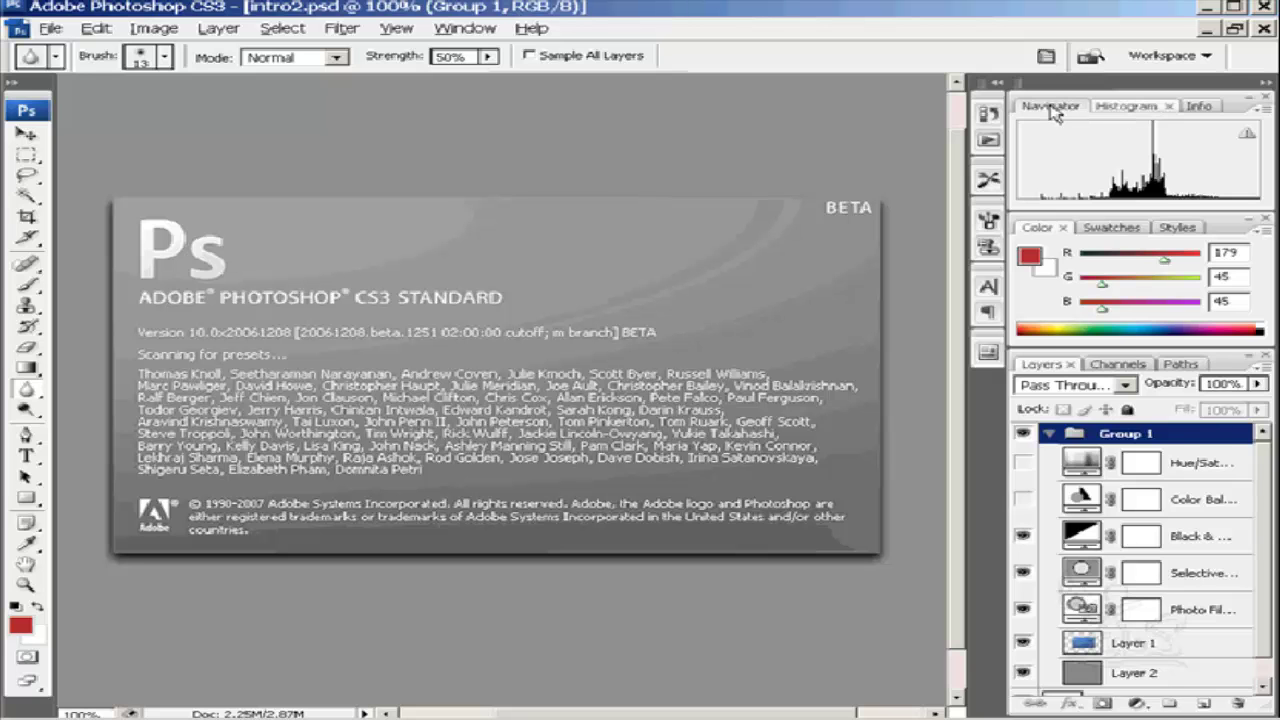
{"action": "left_click", "coordinate": [1052, 110]}
{"action": "left_click_drag", "start_coordinate": [1196, 112], "coordinate": [1032, 112]}
{"action": "left_click", "coordinate": [1032, 112]}
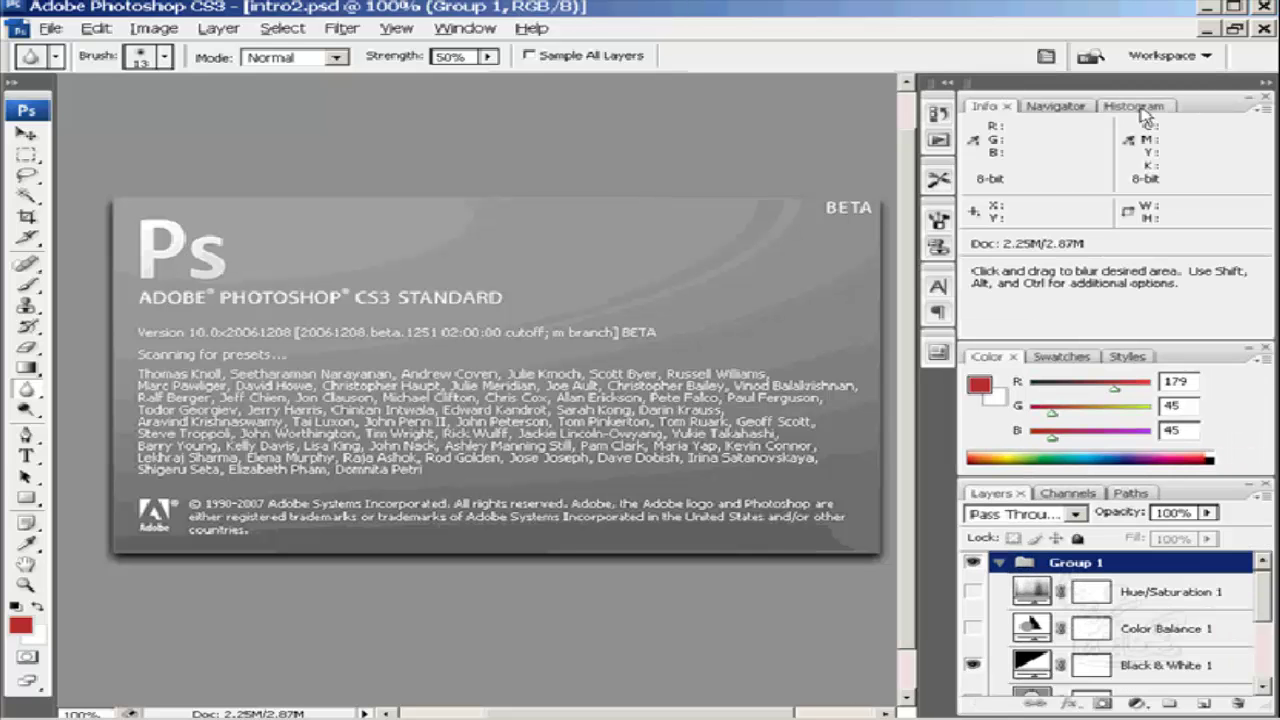
{"action": "left_click", "coordinate": [1054, 108]}
{"action": "mouse_move", "coordinate": [1054, 108]}
{"action": "left_mouse_down"}
{"action": "mouse_move", "coordinate": [1187, 110]}
{"action": "mouse_move", "coordinate": [1045, 110]}
{"action": "left_mouse_up"}
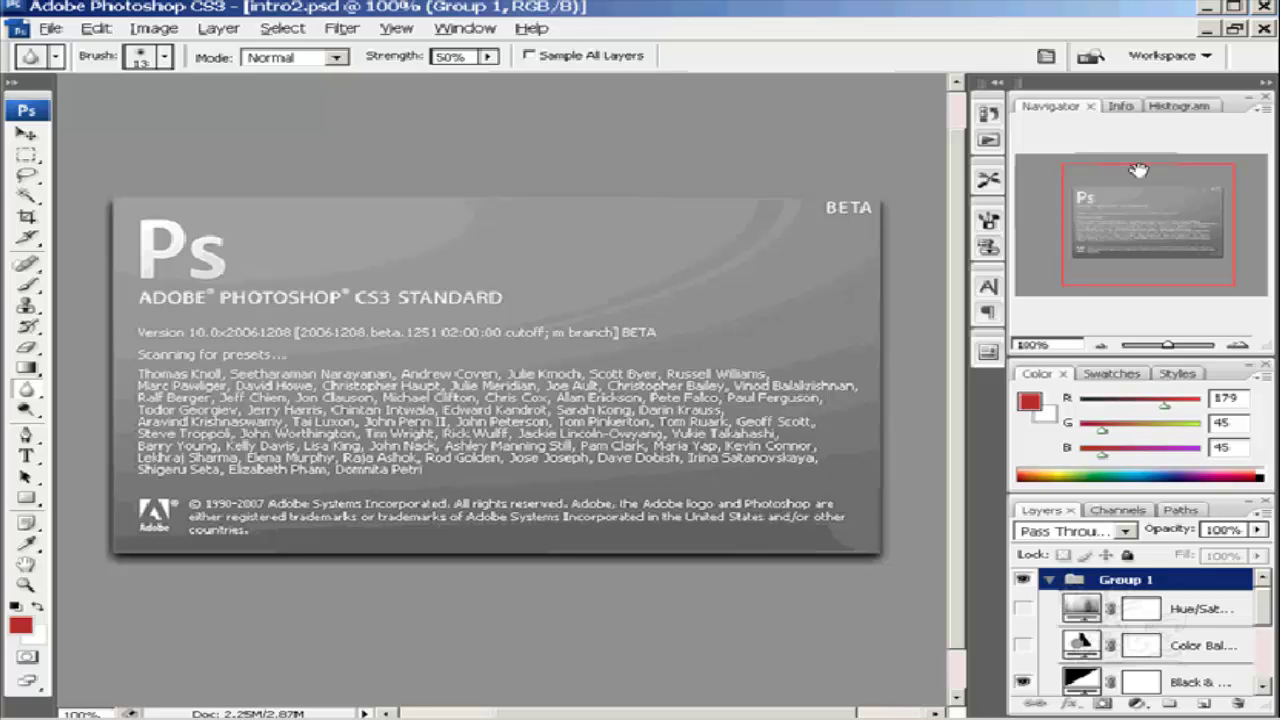
Step: Pull the Navigator group out above the canvas and the Layers panel out to the left
{"action": "left_click", "coordinate": [1232, 104]}
{"action": "left_click_drag", "start_coordinate": [1232, 104], "coordinate": [808, 116]}
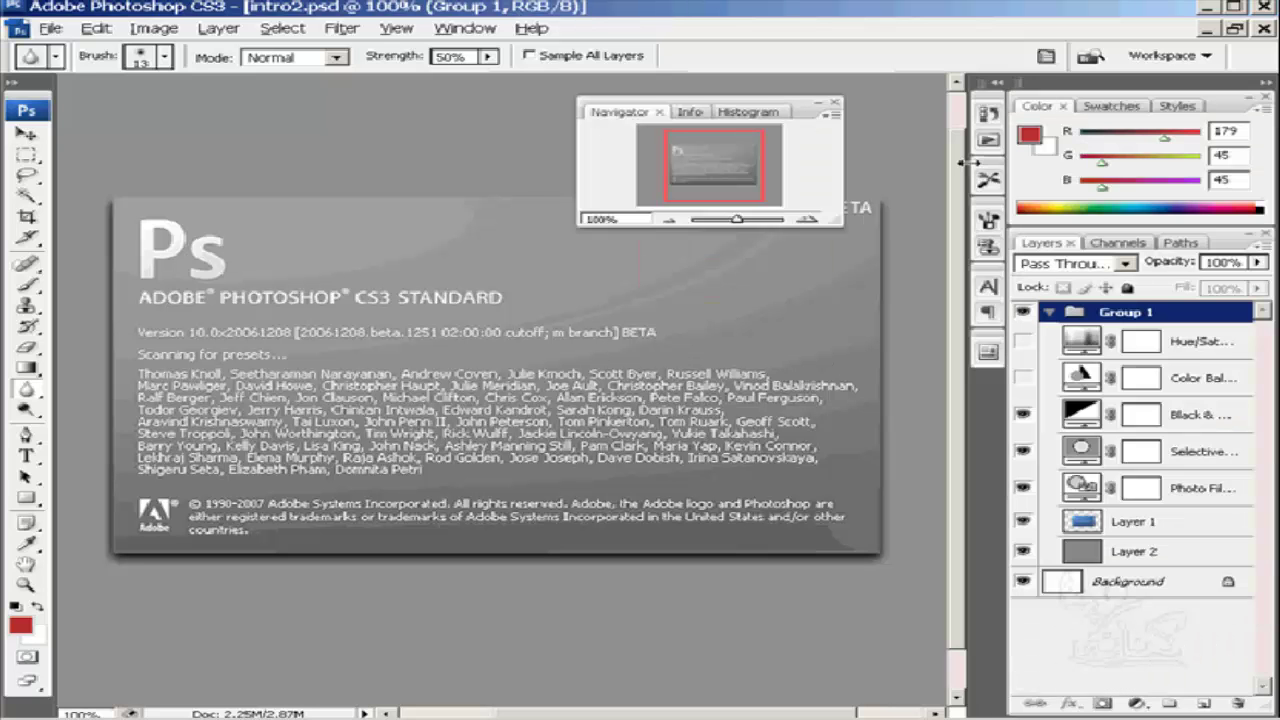
{"action": "left_click", "coordinate": [1047, 249]}
{"action": "mouse_move", "coordinate": [1043, 250]}
{"action": "left_mouse_down"}
{"action": "mouse_move", "coordinate": [373, 253]}
{"action": "mouse_move", "coordinate": [289, 168]}
{"action": "left_mouse_up"}
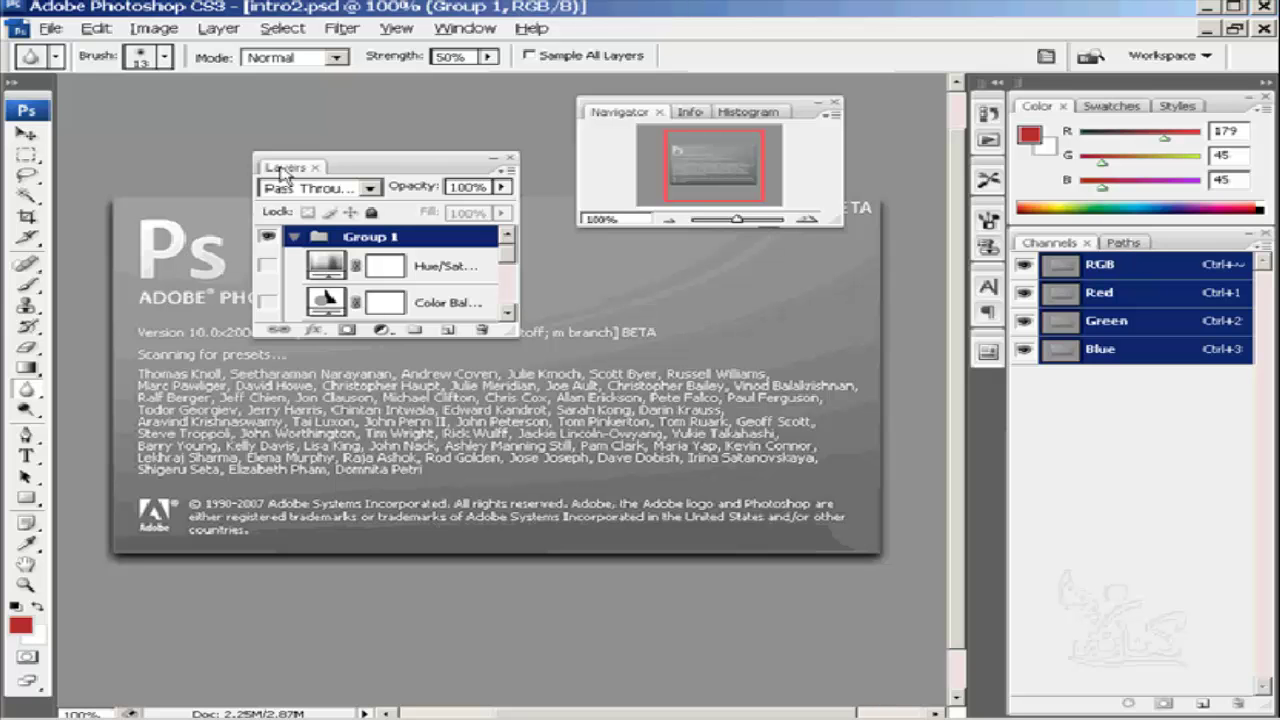
Step: Merge Layers into the Navigator group and back out, then float Channels/Paths and move Layers toward it
{"action": "mouse_move", "coordinate": [275, 172]}
{"action": "left_mouse_down"}
{"action": "mouse_move", "coordinate": [617, 118]}
{"action": "mouse_move", "coordinate": [605, 118]}
{"action": "left_mouse_up"}
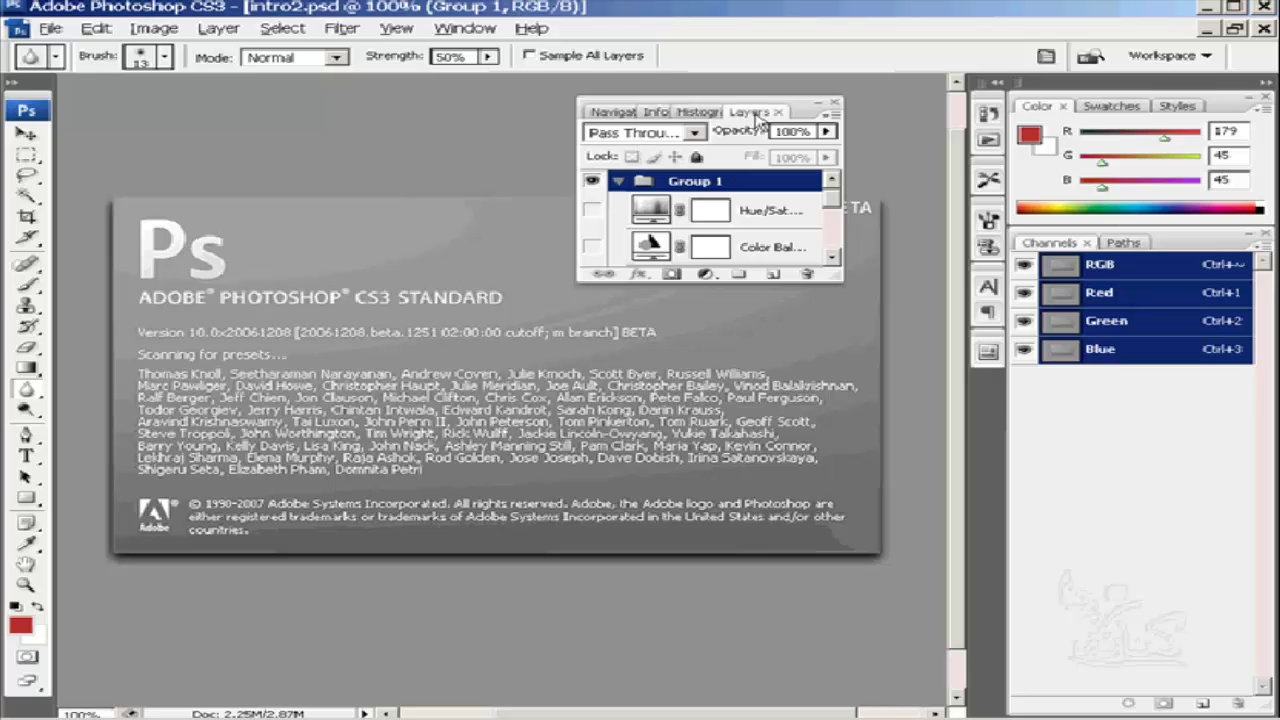
{"action": "left_click", "coordinate": [757, 113]}
{"action": "left_click_drag", "start_coordinate": [757, 113], "coordinate": [197, 116]}
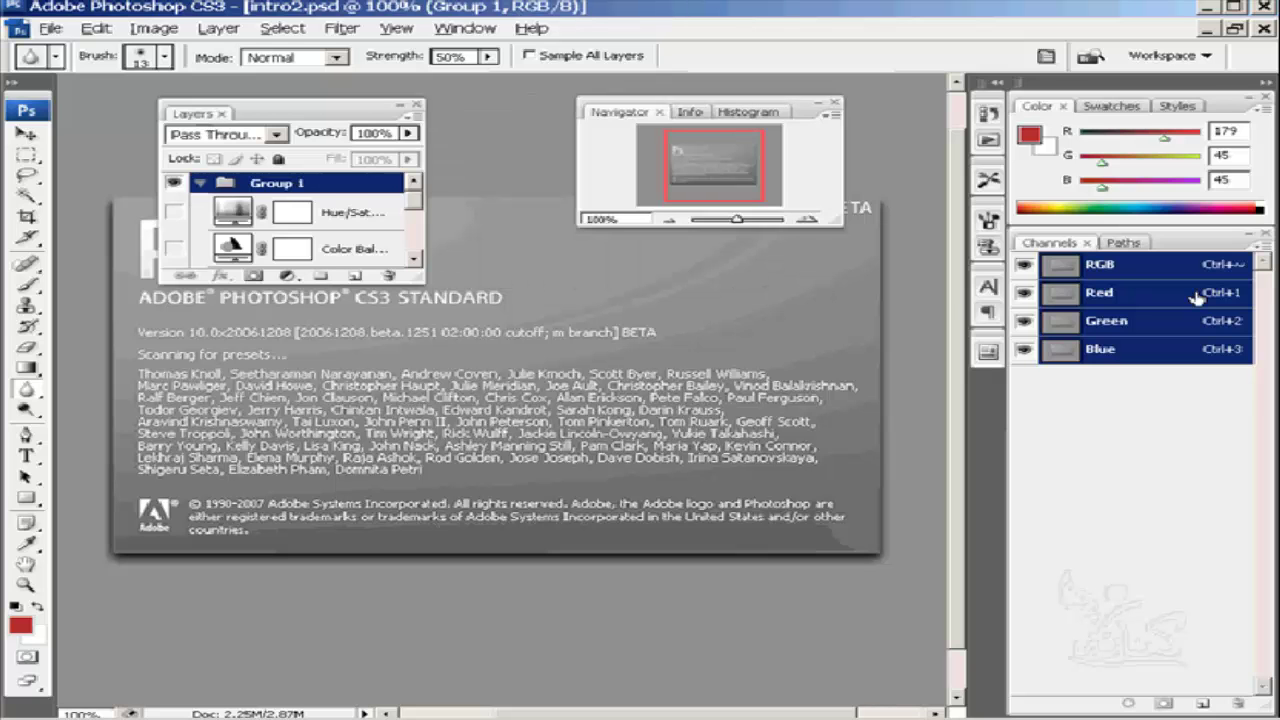
{"action": "mouse_move", "coordinate": [1215, 247]}
{"action": "left_mouse_down"}
{"action": "mouse_move", "coordinate": [695, 253]}
{"action": "mouse_move", "coordinate": [707, 258]}
{"action": "left_mouse_up"}
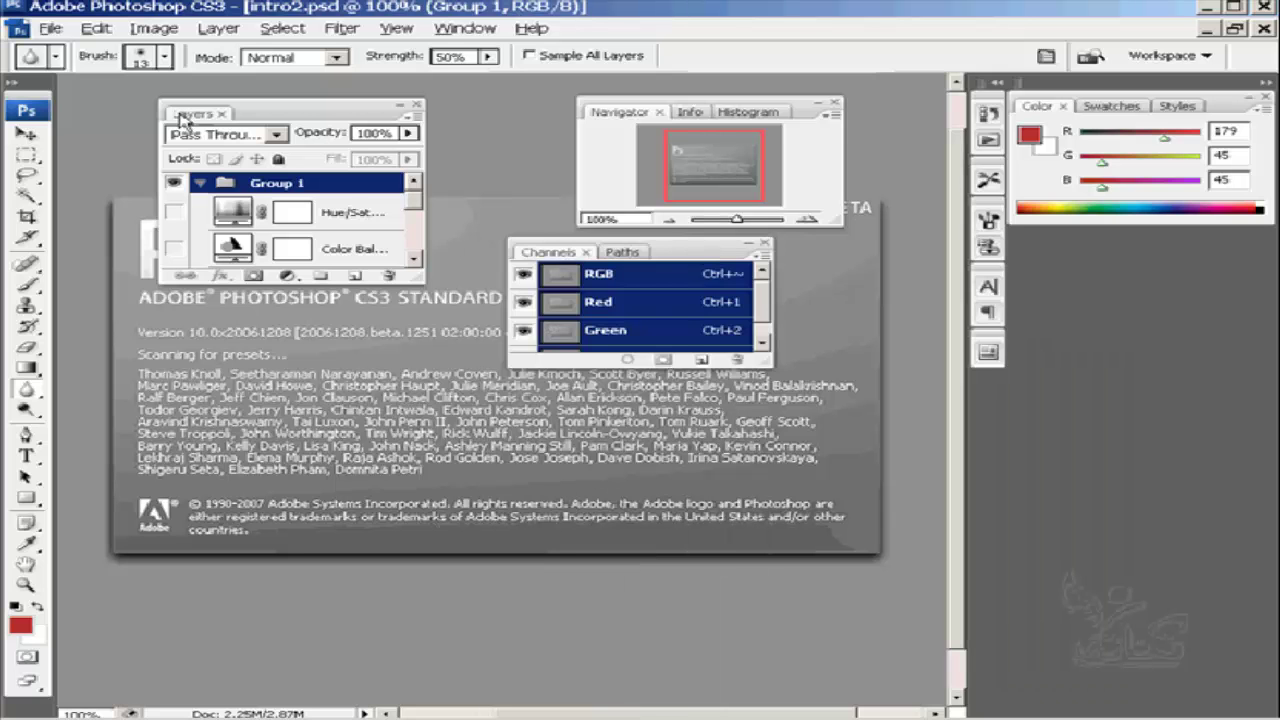
{"action": "mouse_move", "coordinate": [182, 118]}
{"action": "left_mouse_down"}
{"action": "mouse_move", "coordinate": [270, 276]}
{"action": "mouse_move", "coordinate": [289, 260]}
{"action": "mouse_move", "coordinate": [527, 251]}
{"action": "mouse_move", "coordinate": [280, 245]}
{"action": "mouse_move", "coordinate": [531, 254]}
{"action": "mouse_move", "coordinate": [315, 260]}
{"action": "mouse_move", "coordinate": [526, 252]}
{"action": "mouse_move", "coordinate": [185, 316]}
{"action": "mouse_move", "coordinate": [515, 480]}
{"action": "mouse_move", "coordinate": [528, 375]}
{"action": "left_mouse_up"}
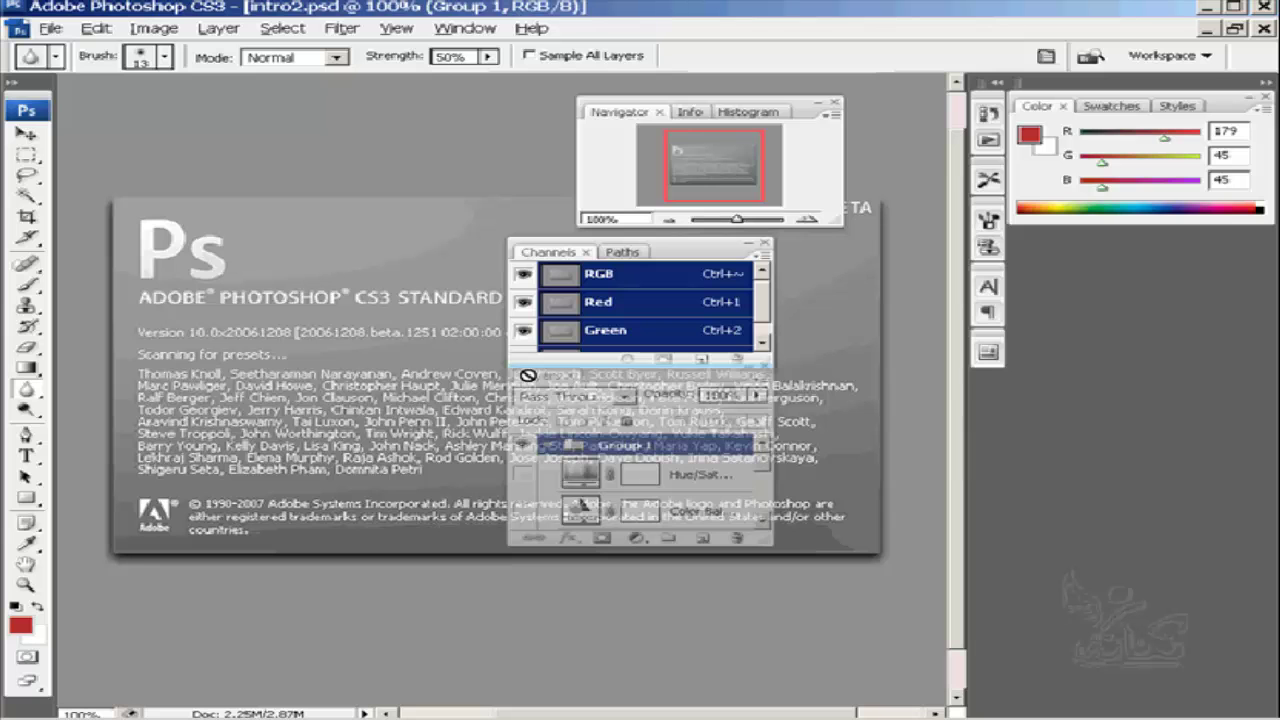
Step: Add Layers as a tab beside Channels and Paths, then dock the Navigator group above Color
{"action": "left_click_drag", "start_coordinate": [528, 375], "coordinate": [531, 385]}
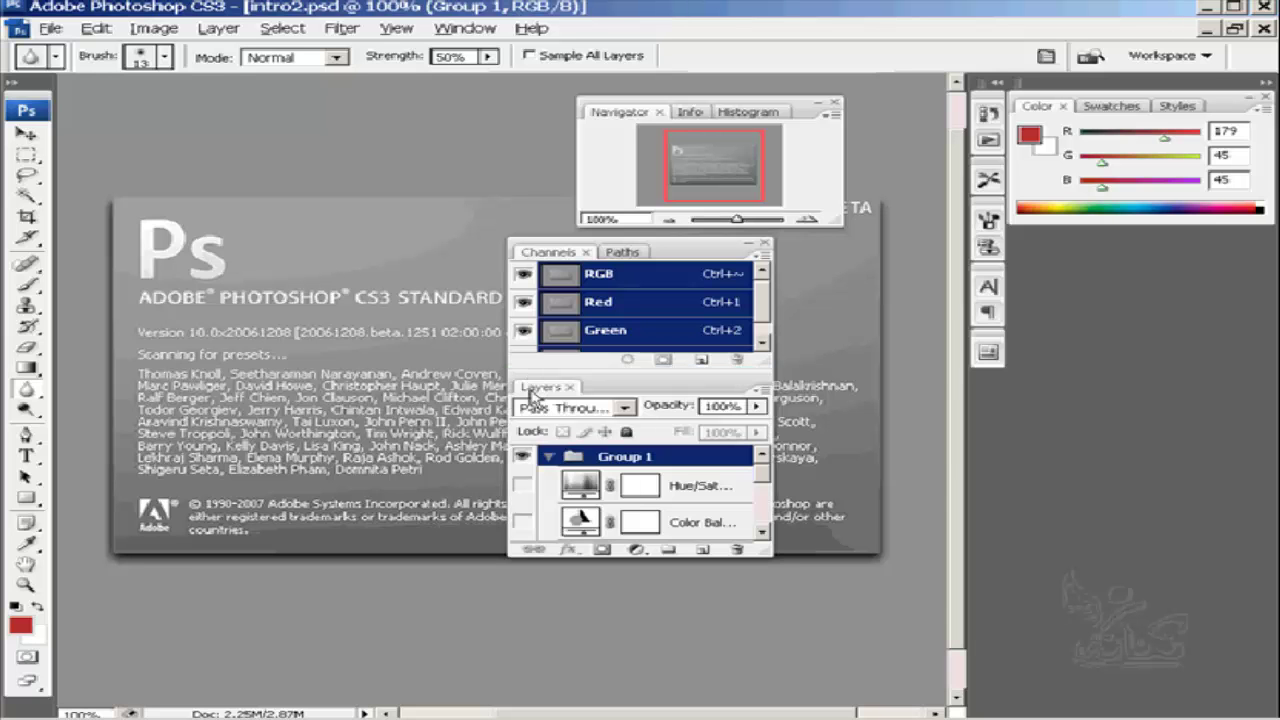
{"action": "left_click_drag", "start_coordinate": [530, 394], "coordinate": [540, 263]}
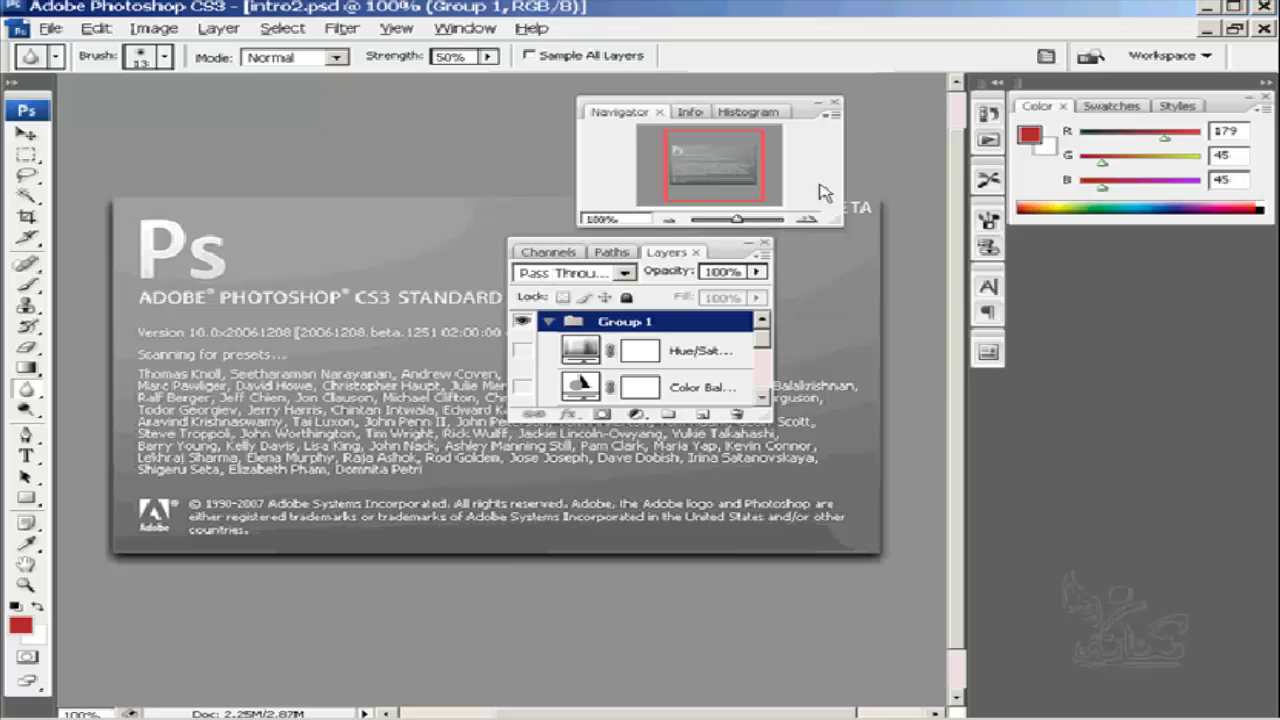
{"action": "left_click", "coordinate": [799, 111]}
{"action": "left_click_drag", "start_coordinate": [801, 115], "coordinate": [1005, 103]}
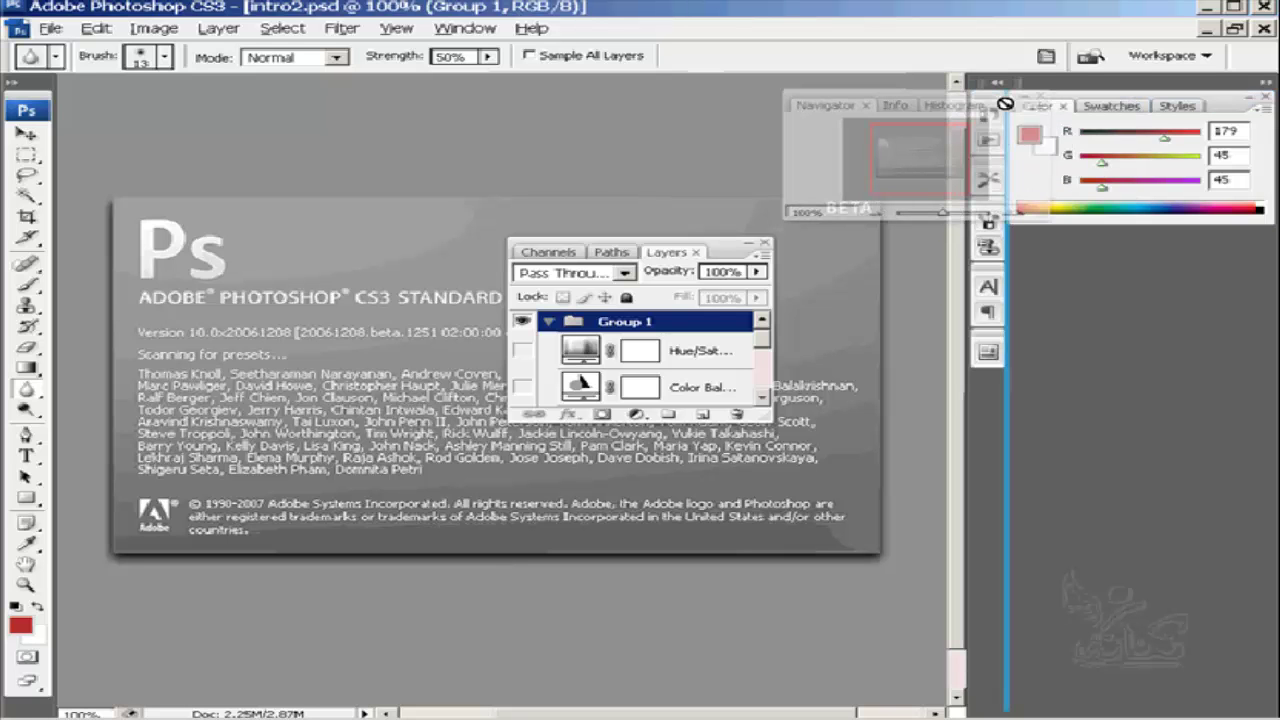
{"action": "mouse_move", "coordinate": [1005, 103]}
{"action": "left_mouse_down"}
{"action": "mouse_move", "coordinate": [1207, 104]}
{"action": "mouse_move", "coordinate": [1231, 218]}
{"action": "mouse_move", "coordinate": [1213, 176]}
{"action": "mouse_move", "coordinate": [1223, 92]}
{"action": "mouse_move", "coordinate": [1230, 100]}
{"action": "left_mouse_up"}
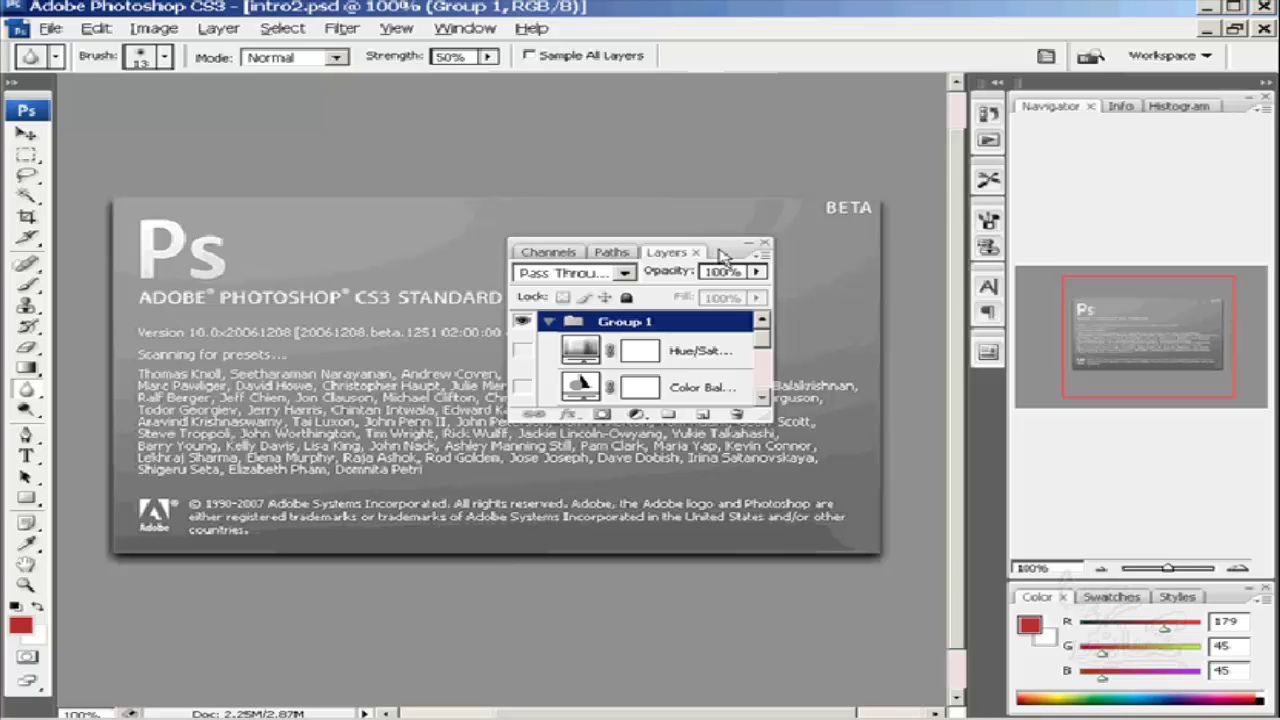
Step: Dock the Channels, Paths and Layers group below Color and raise the divider to enlarge Layers
{"action": "mouse_move", "coordinate": [720, 250]}
{"action": "left_mouse_down"}
{"action": "mouse_move", "coordinate": [824, 562]}
{"action": "mouse_move", "coordinate": [1032, 689]}
{"action": "mouse_move", "coordinate": [1138, 714]}
{"action": "mouse_move", "coordinate": [1221, 599]}
{"action": "mouse_move", "coordinate": [1215, 708]}
{"action": "left_mouse_up"}
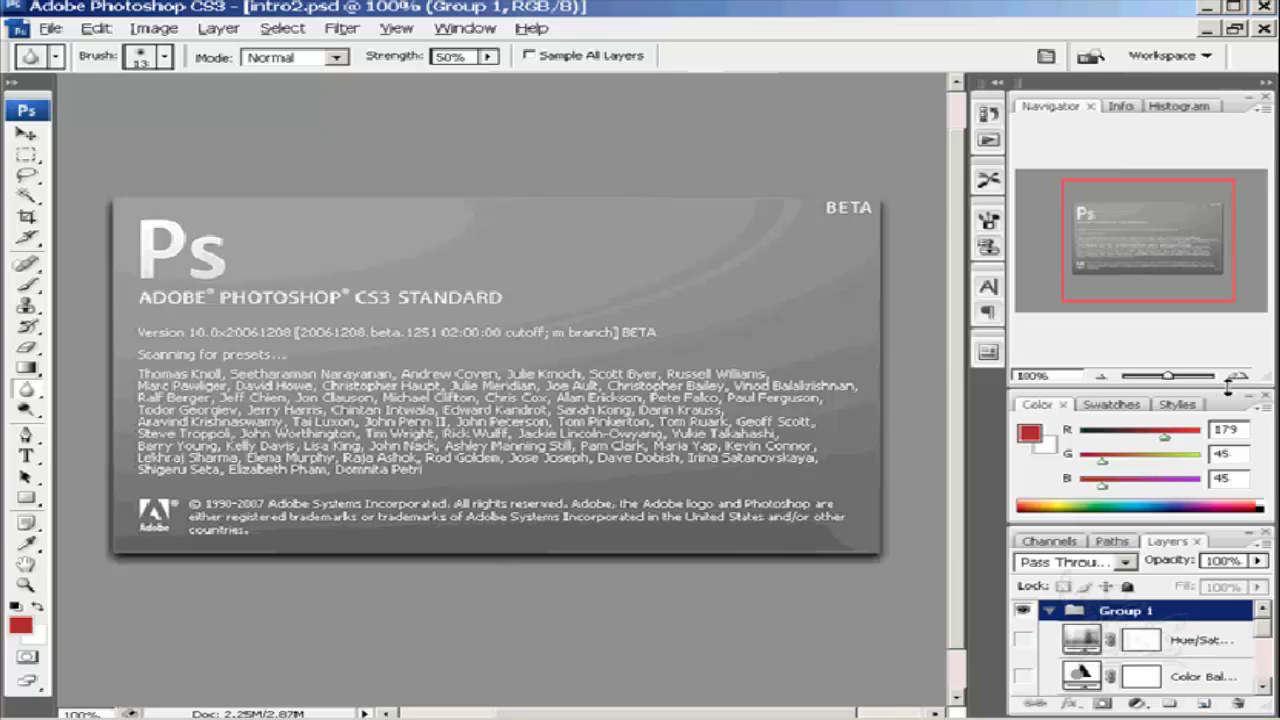
{"action": "mouse_move", "coordinate": [1228, 388]}
{"action": "left_mouse_down"}
{"action": "mouse_move", "coordinate": [1228, 232]}
{"action": "mouse_move", "coordinate": [1220, 251]}
{"action": "left_mouse_up"}
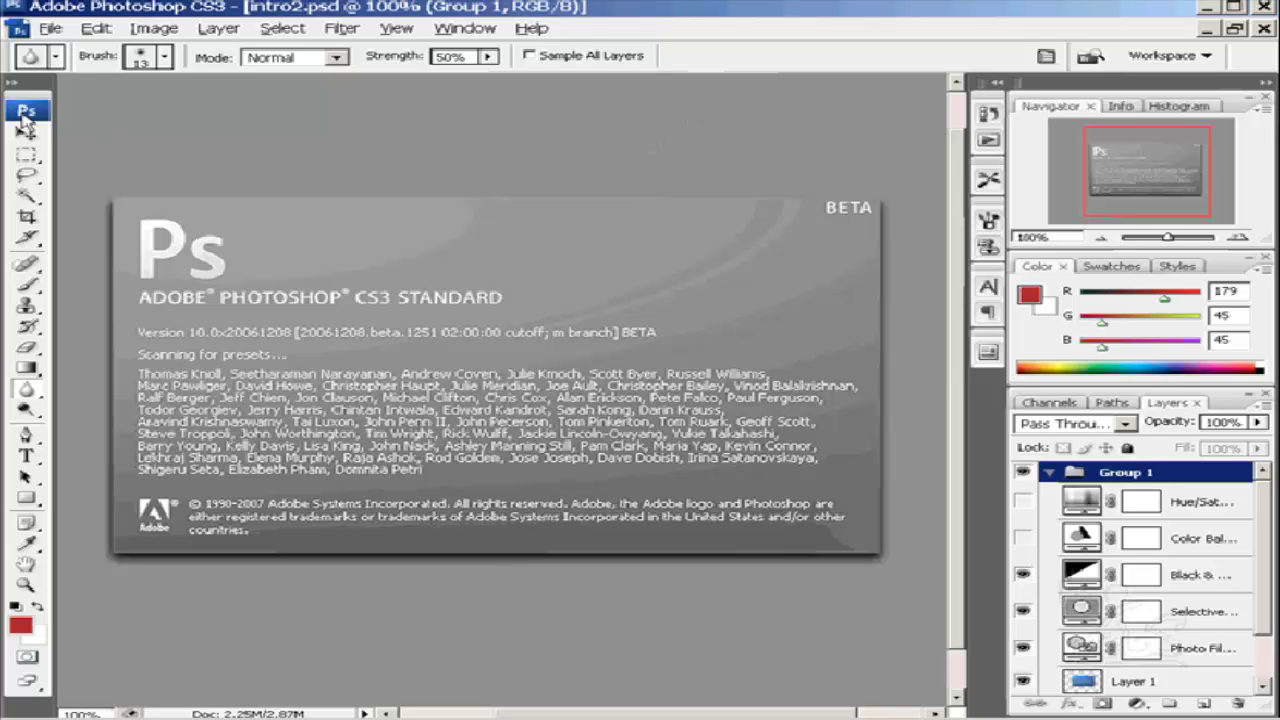
Step: Float the toolbox, dock it briefly beside the right panels, pull it out again, and make it two columns
{"action": "mouse_move", "coordinate": [20, 122]}
{"action": "left_mouse_down"}
{"action": "mouse_move", "coordinate": [676, 105]}
{"action": "mouse_move", "coordinate": [603, 102]}
{"action": "left_mouse_up"}
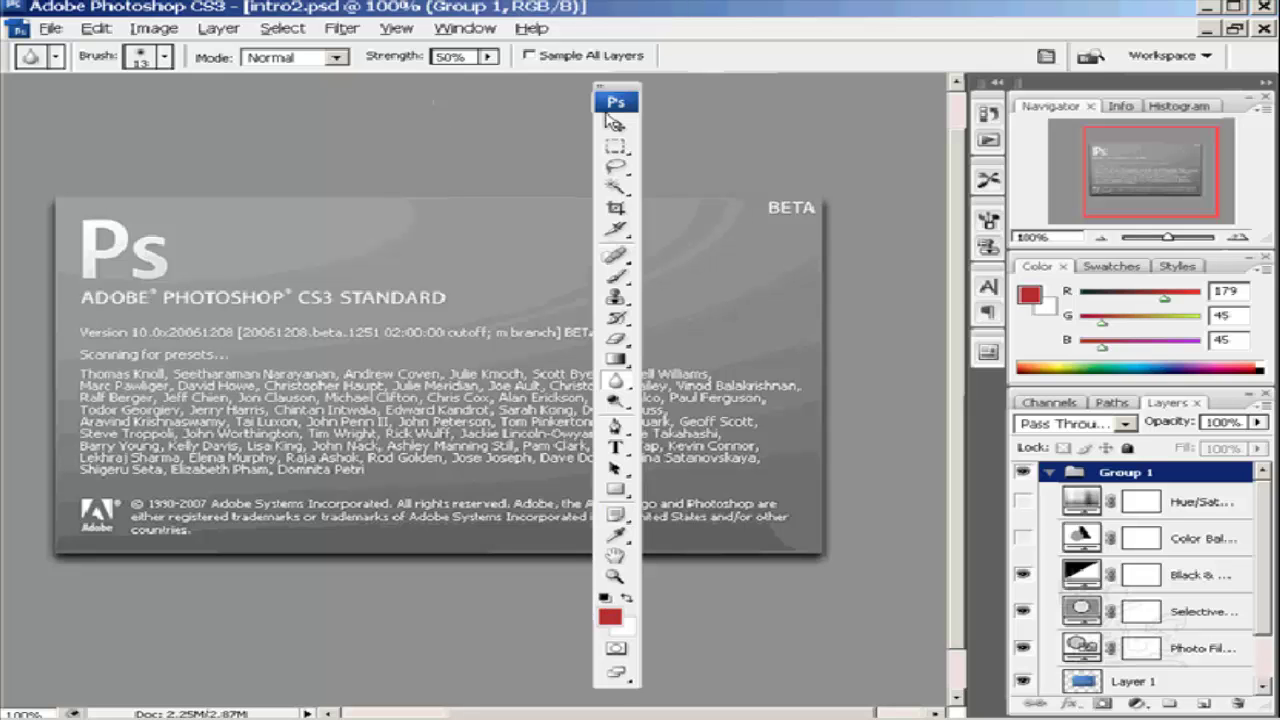
{"action": "left_click_drag", "start_coordinate": [617, 101], "coordinate": [536, 104]}
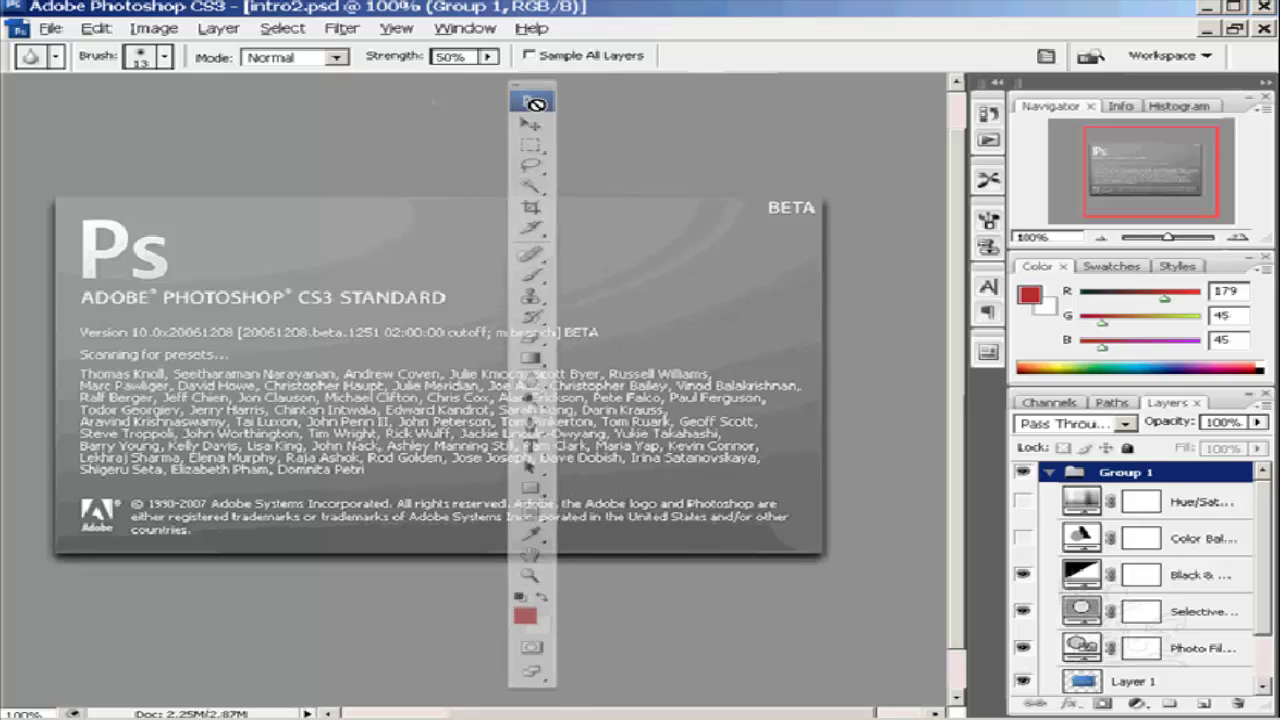
{"action": "left_click_drag", "start_coordinate": [535, 104], "coordinate": [950, 112]}
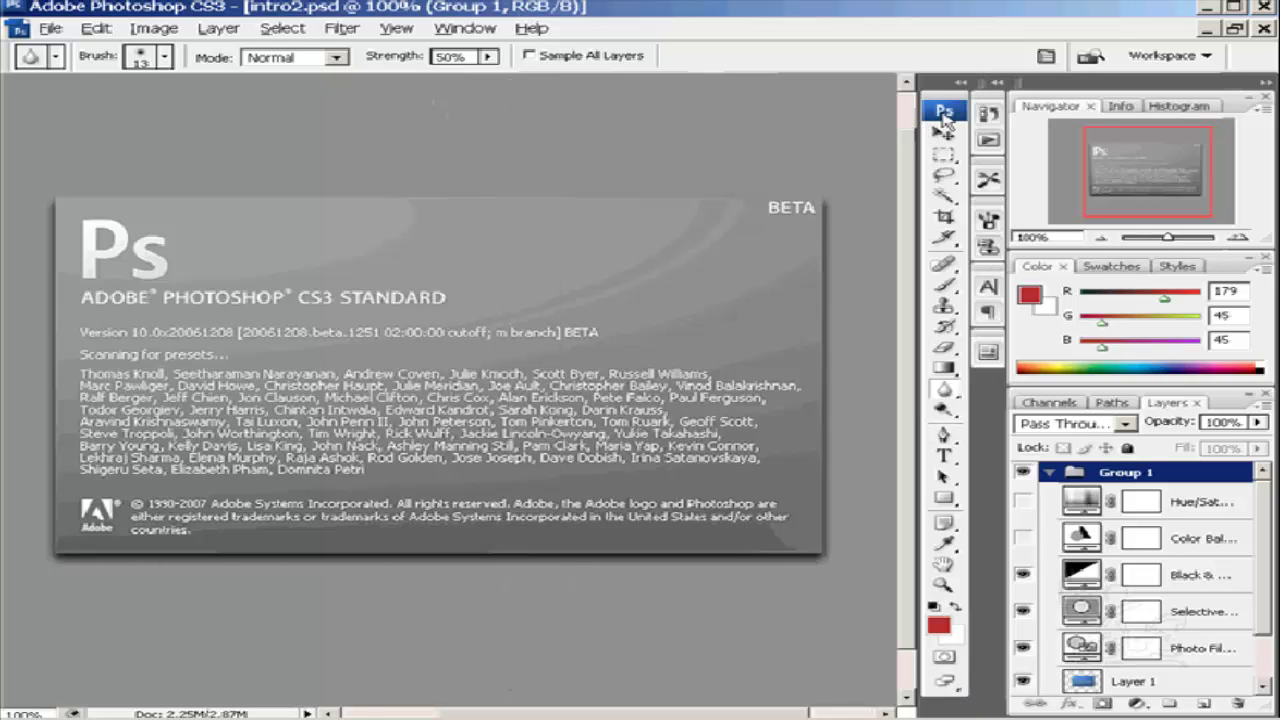
{"action": "mouse_move", "coordinate": [944, 116]}
{"action": "left_mouse_down"}
{"action": "mouse_move", "coordinate": [794, 105]}
{"action": "mouse_move", "coordinate": [853, 101]}
{"action": "left_mouse_up"}
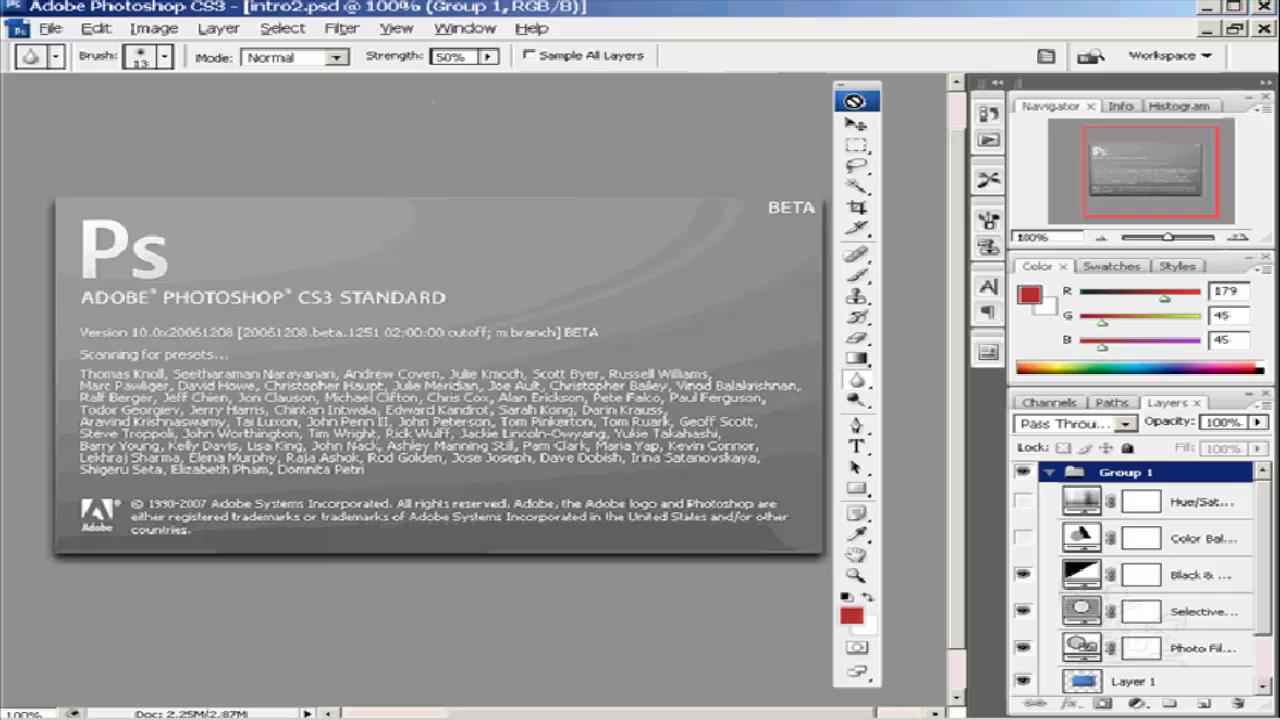
{"action": "left_click", "coordinate": [843, 83]}
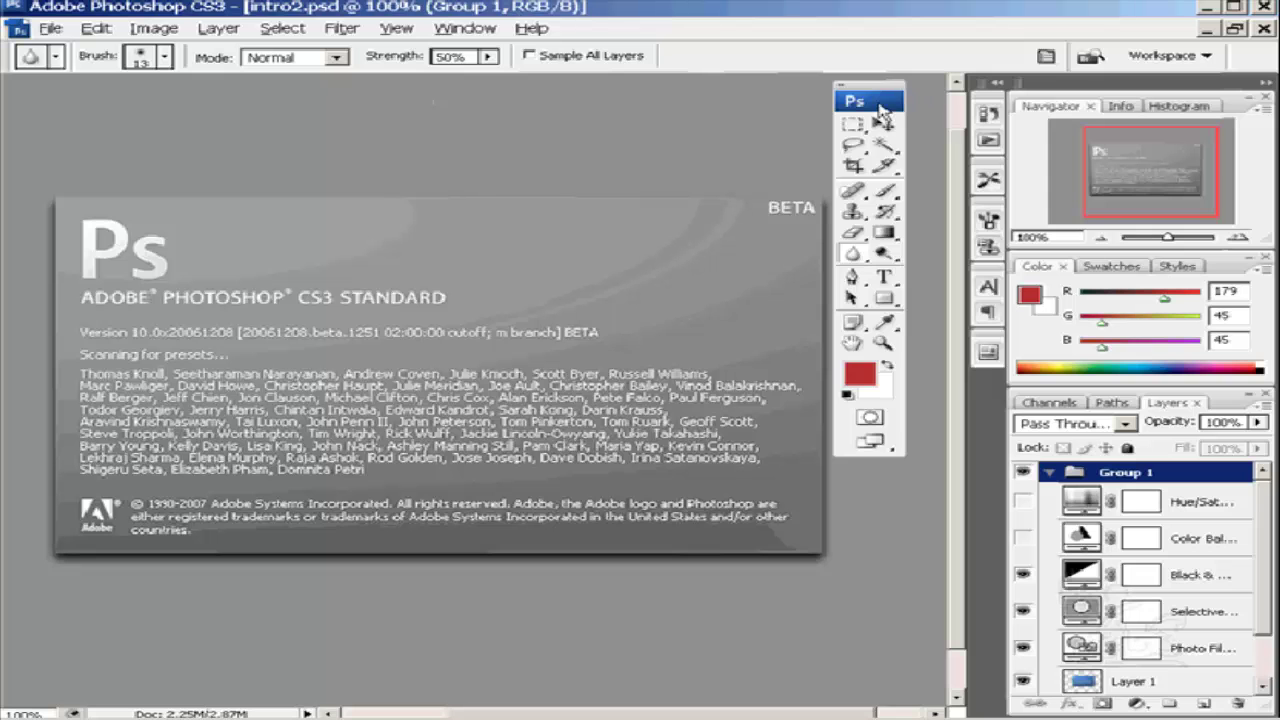
Step: Dock the toolbox at the left edge in one column, then detach the options bar onto the canvas
{"action": "mouse_move", "coordinate": [880, 106]}
{"action": "left_mouse_down"}
{"action": "mouse_move", "coordinate": [436, 84]}
{"action": "mouse_move", "coordinate": [18, 110]}
{"action": "left_mouse_up"}
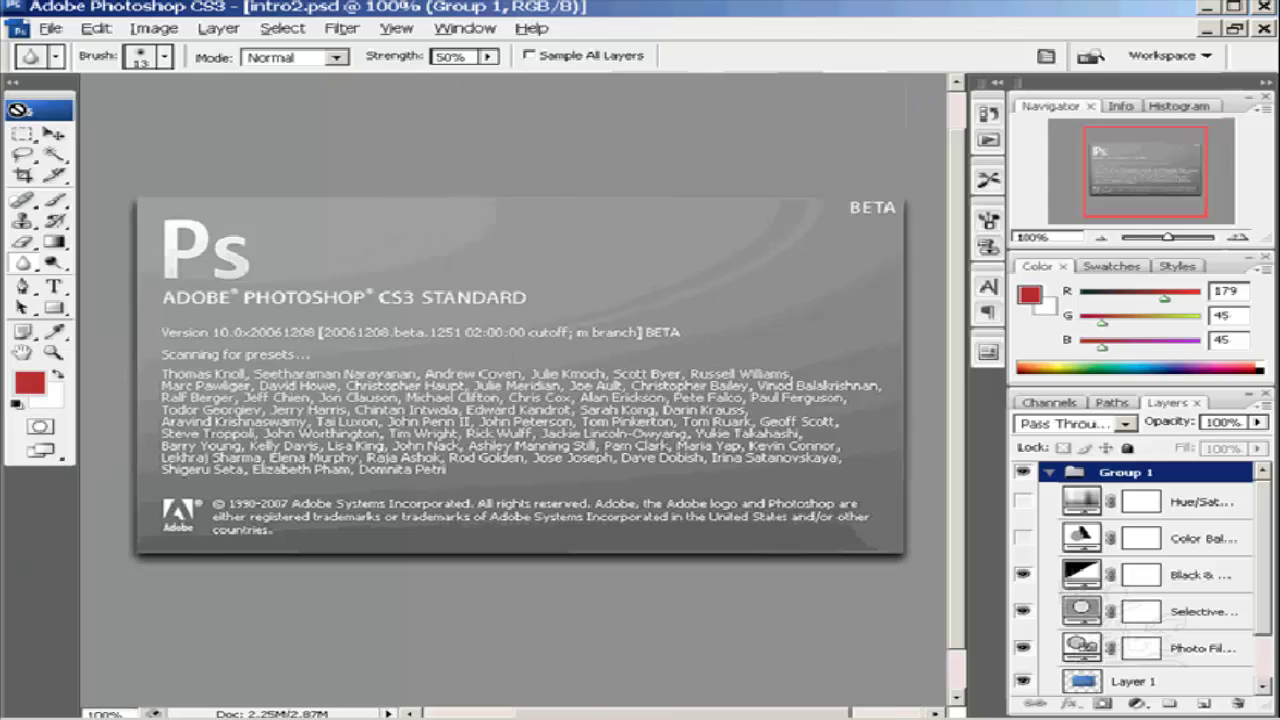
{"action": "left_click", "coordinate": [14, 83]}
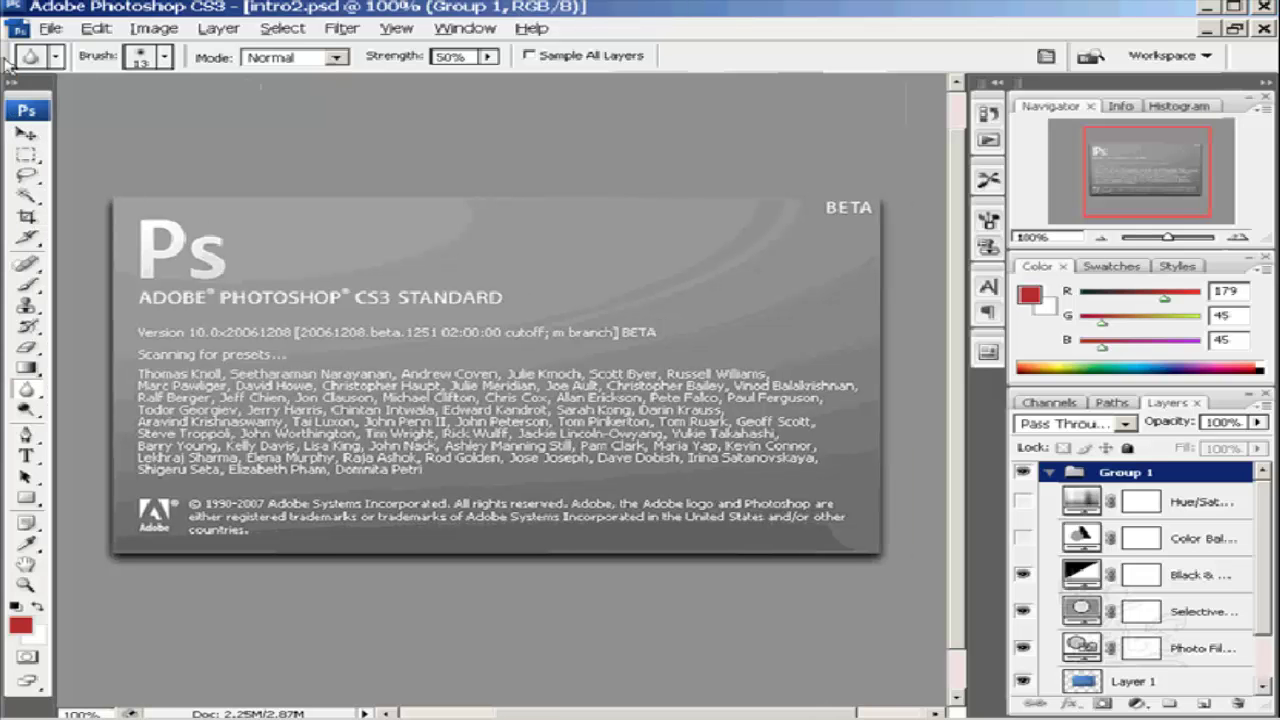
{"action": "mouse_move", "coordinate": [7, 62]}
{"action": "left_mouse_down"}
{"action": "mouse_move", "coordinate": [223, 128]}
{"action": "mouse_move", "coordinate": [66, 126]}
{"action": "left_mouse_up"}
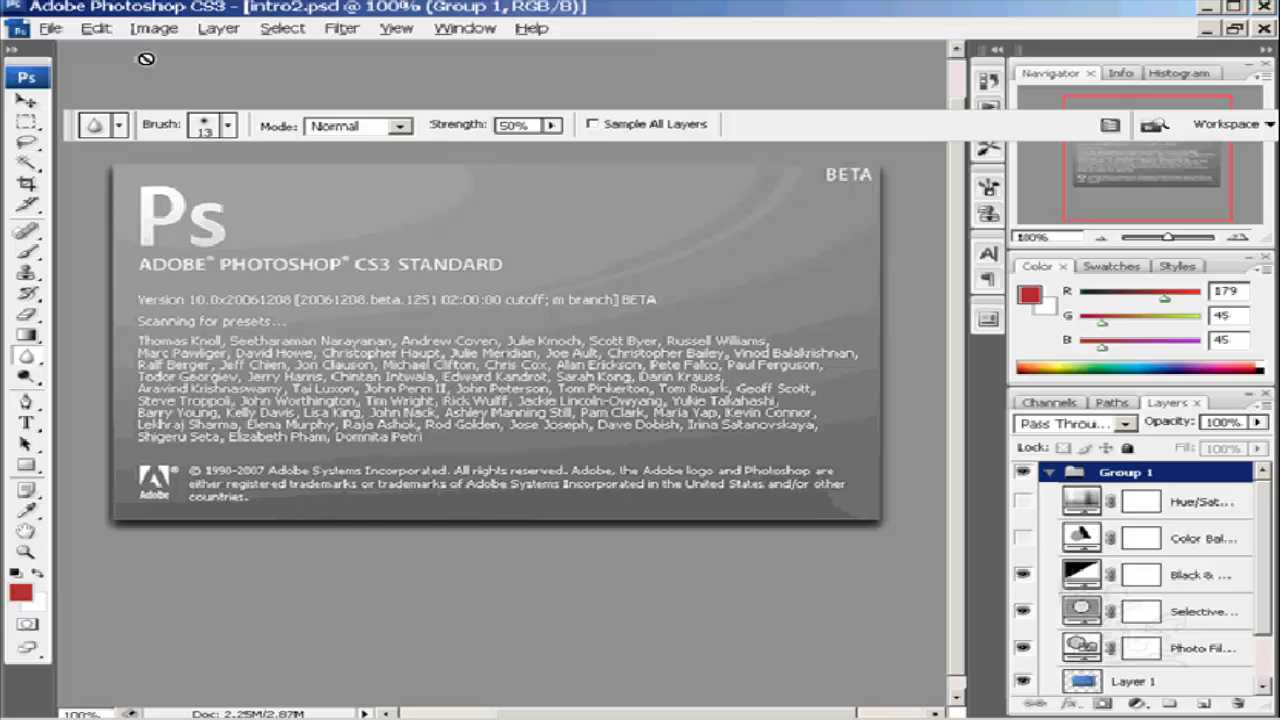
Step: Switch through the Move, Rectangular Marquee and Lasso tools, leaving the lasso's options showing
{"action": "left_click", "coordinate": [27, 102]}
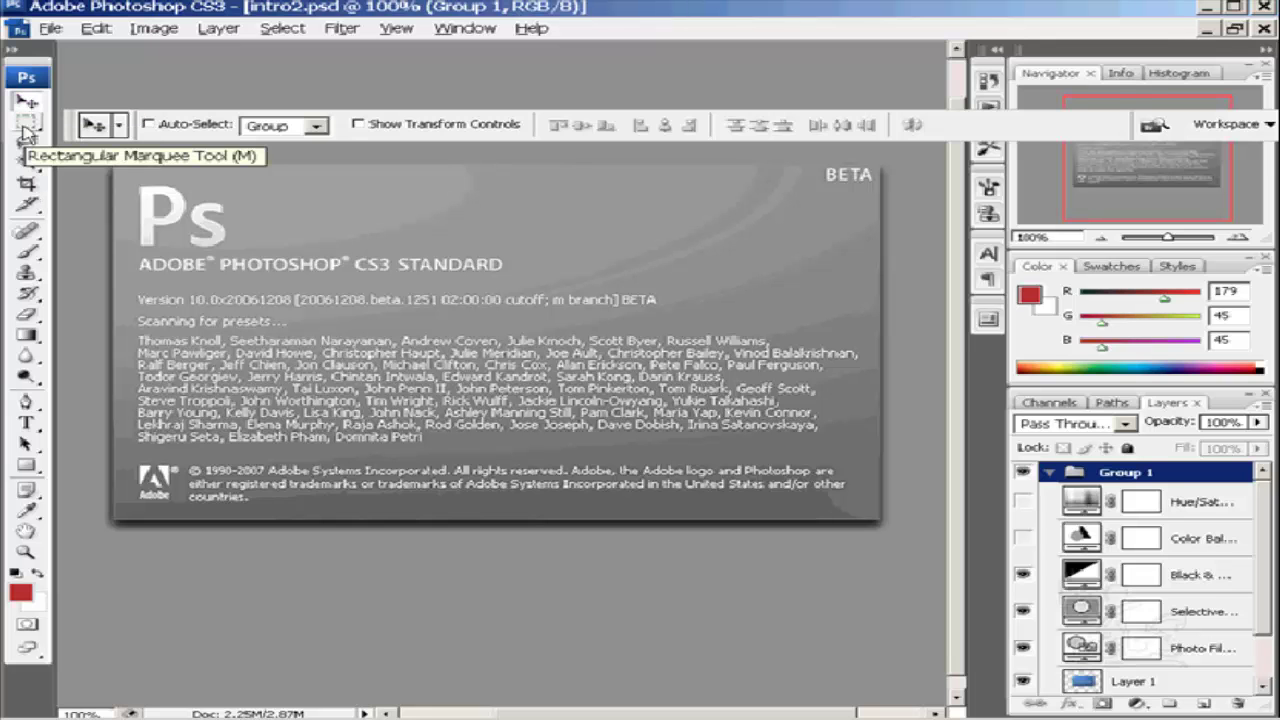
{"action": "left_click", "coordinate": [27, 133]}
{"action": "left_click", "coordinate": [30, 146]}
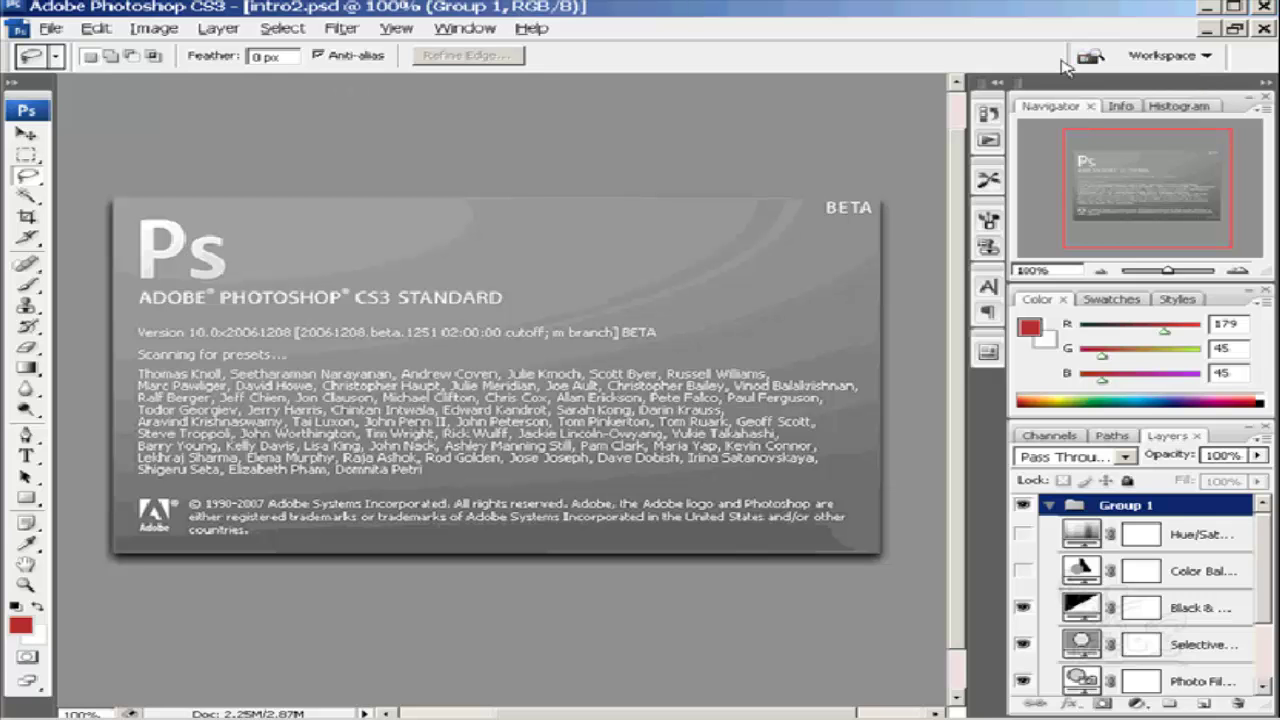
Step: Review the workspace presets list without choosing one, then make the Move tool active
{"action": "left_click", "coordinate": [1183, 63]}
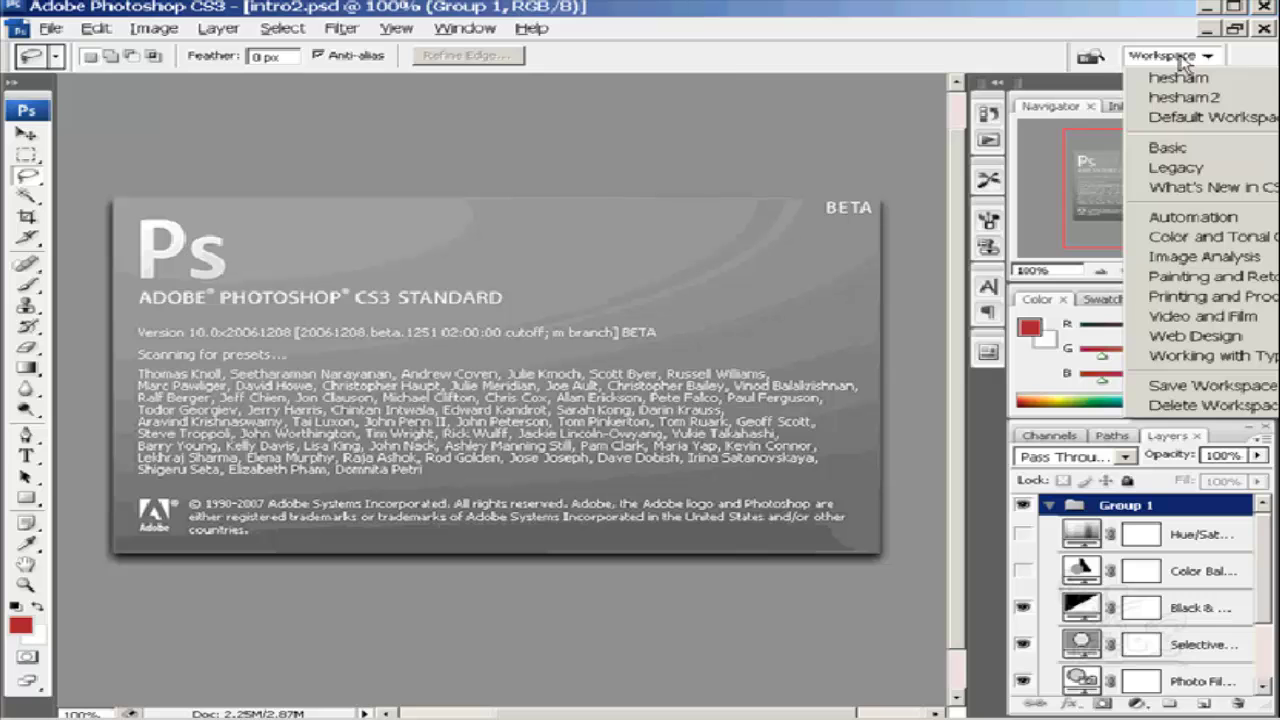
{"action": "left_click", "coordinate": [1183, 63]}
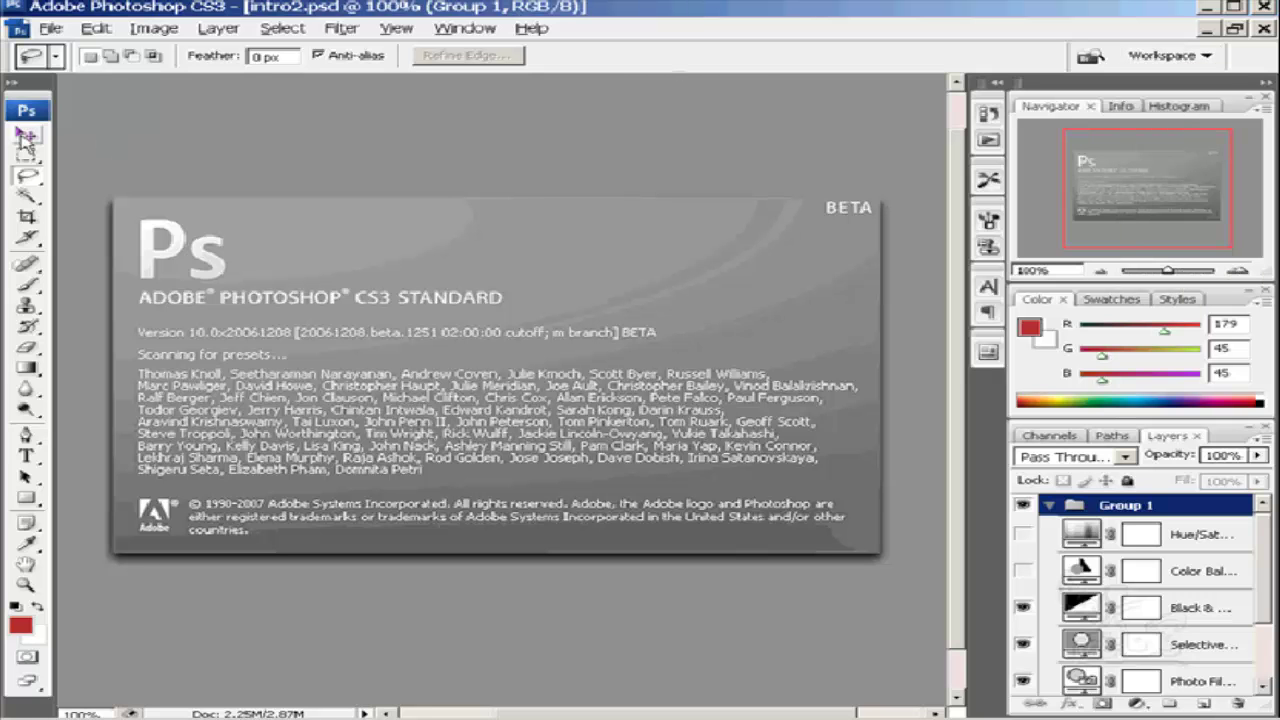
{"action": "left_click", "coordinate": [25, 137]}
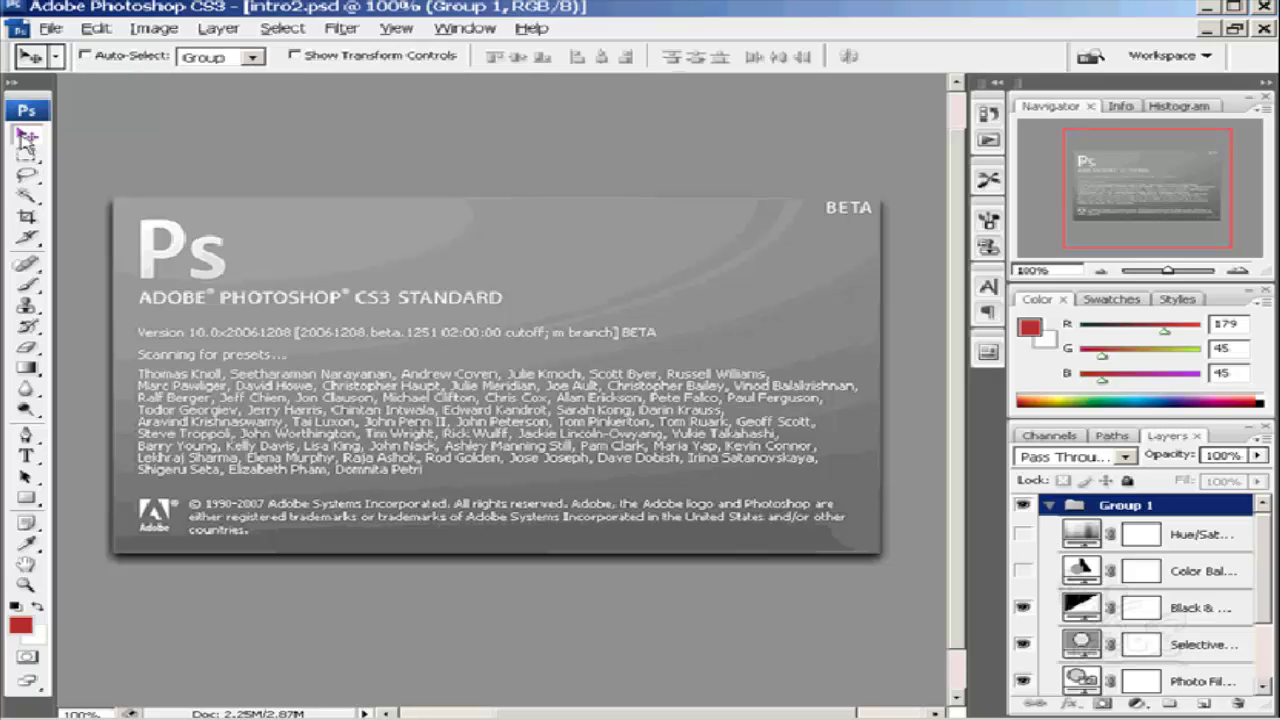